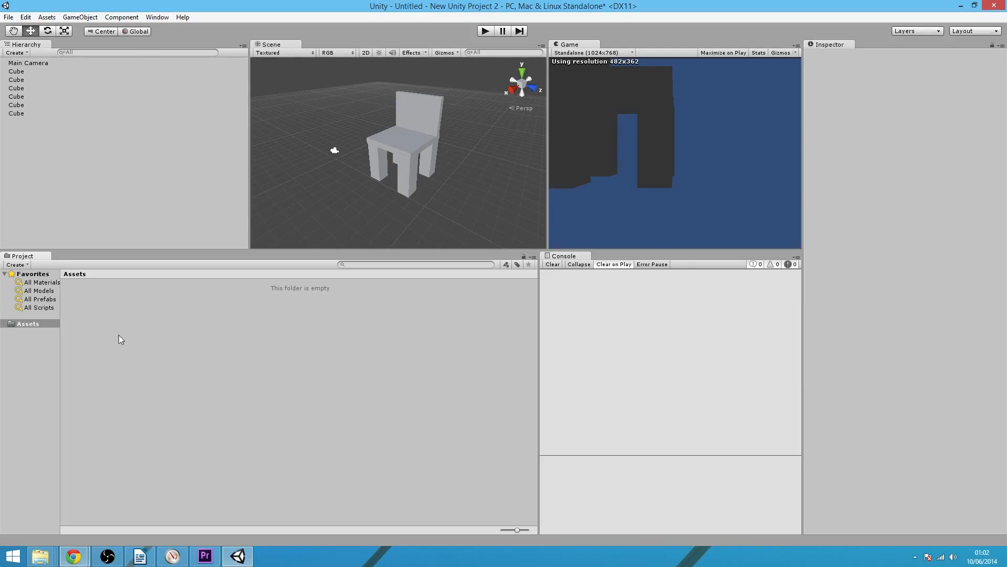
Open the Asset Store and move its window so the store's front page can be browsed
left_click(150, 18)
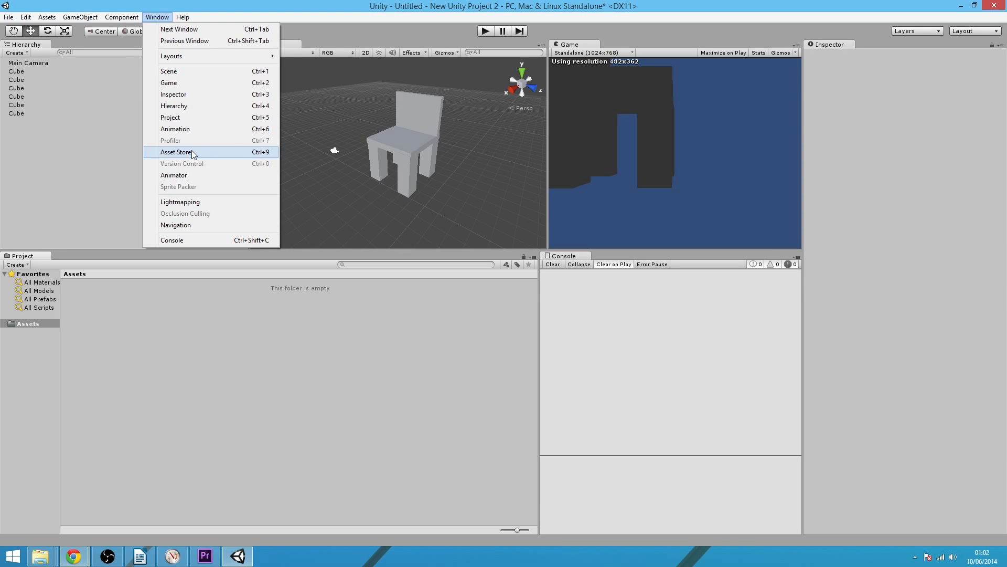
left_click(191, 152)
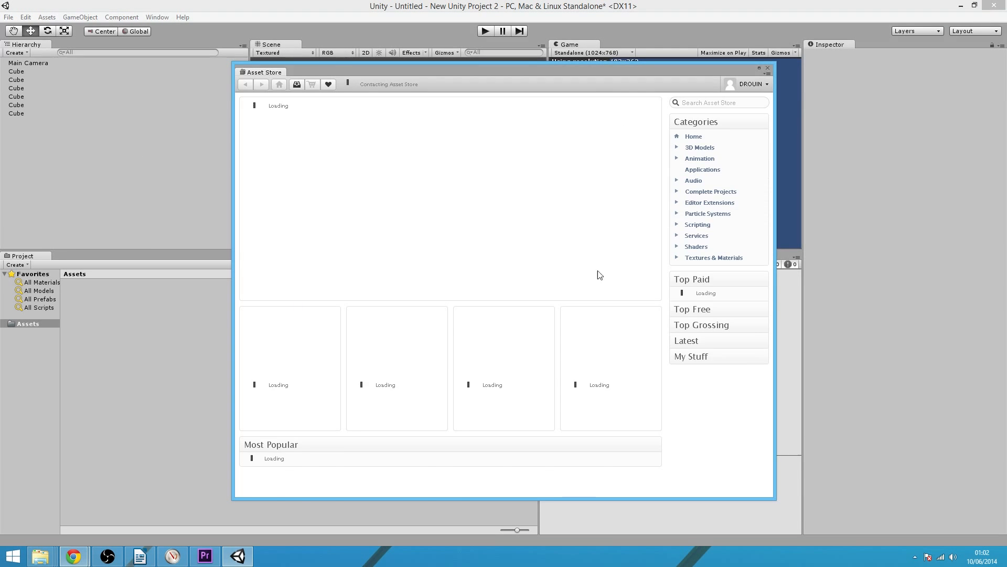
left_click_drag(440, 71, 327, 44)
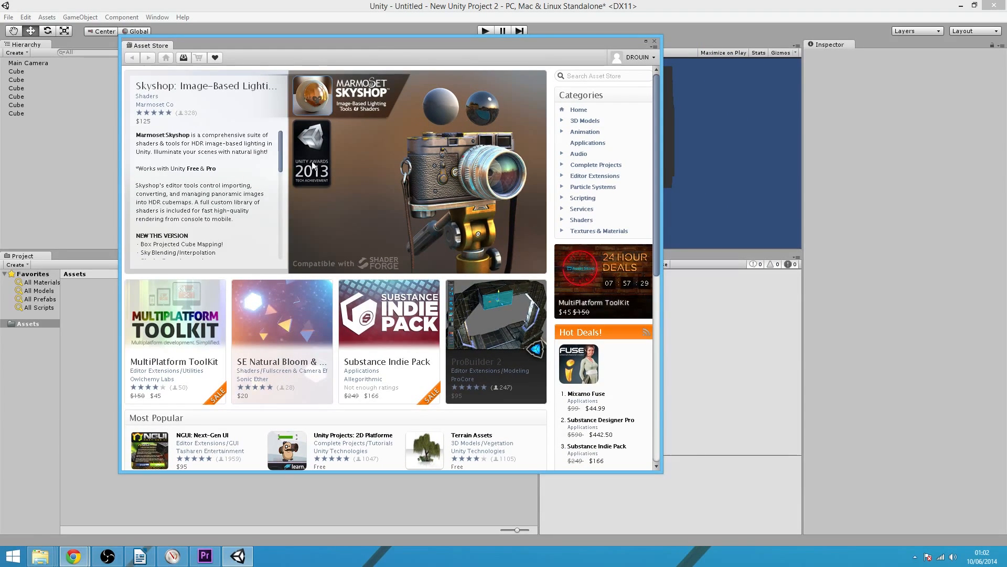
mouse_move(658, 208)
left_mouse_down()
mouse_move(669, 268)
mouse_move(670, 419)
mouse_move(648, 209)
left_mouse_up()
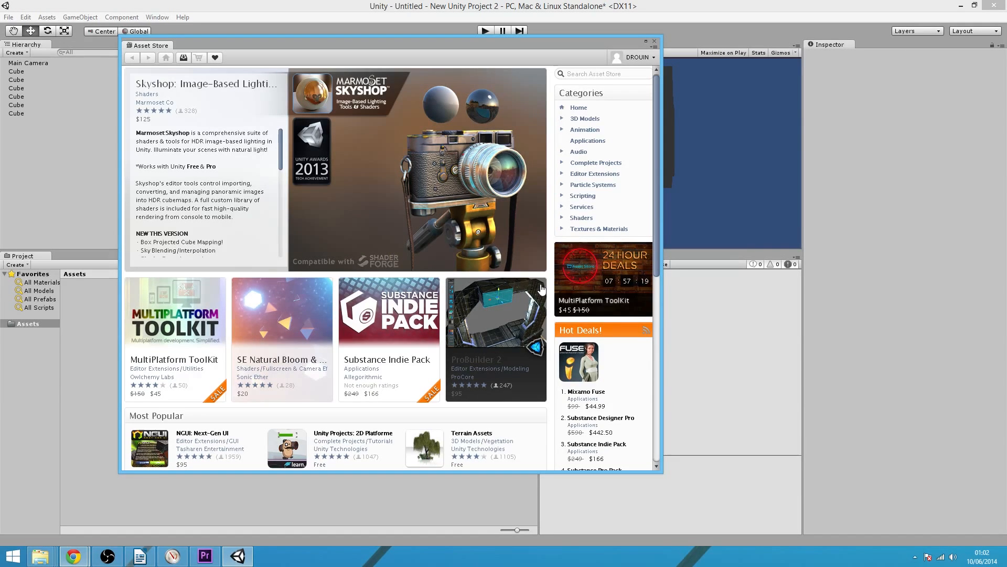
scroll(300, 222, "up", 1)
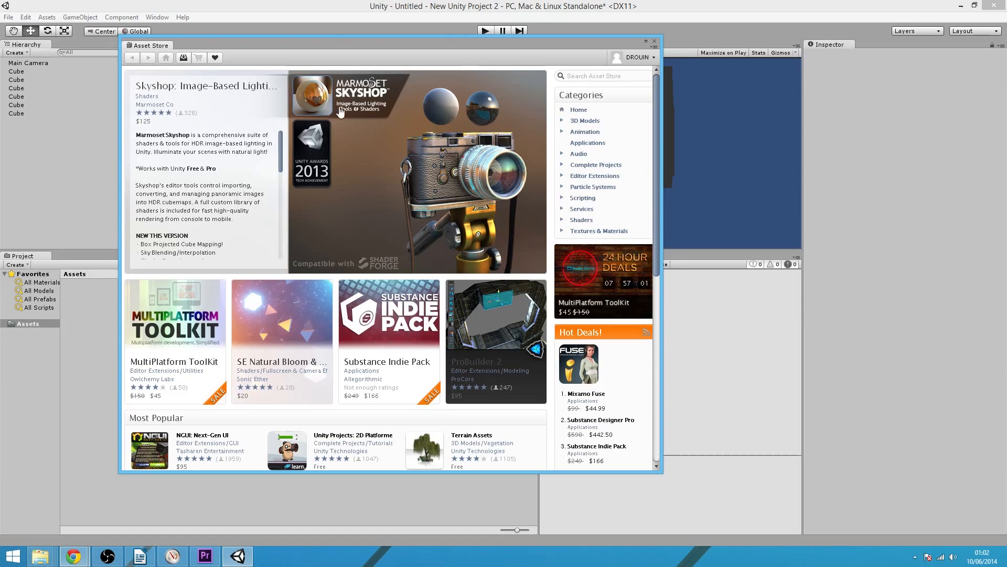
Browse the 3D Models category in the Asset Store and open the free Space Robot Kyle page
left_click(585, 122)
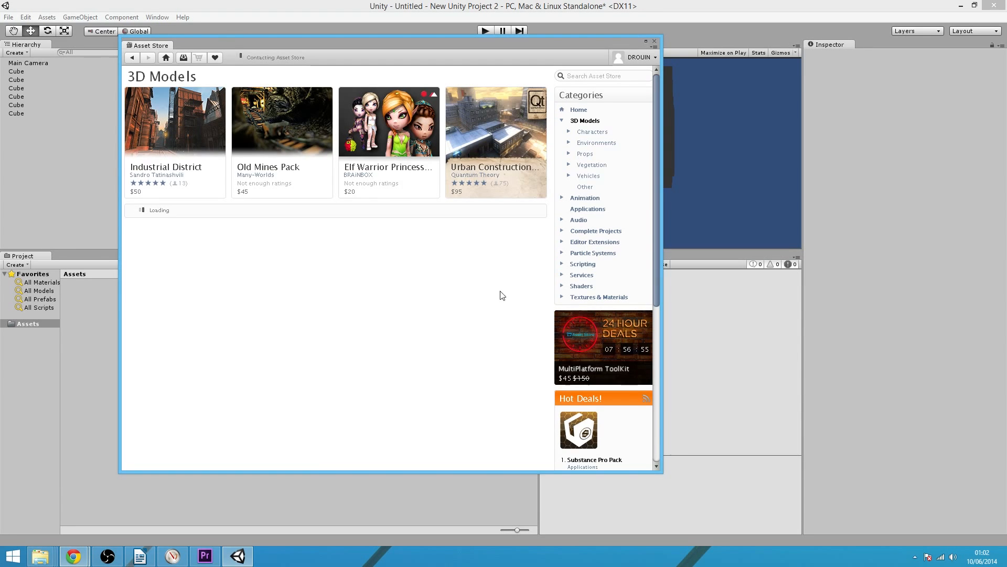
scroll(243, 256, "down", 4)
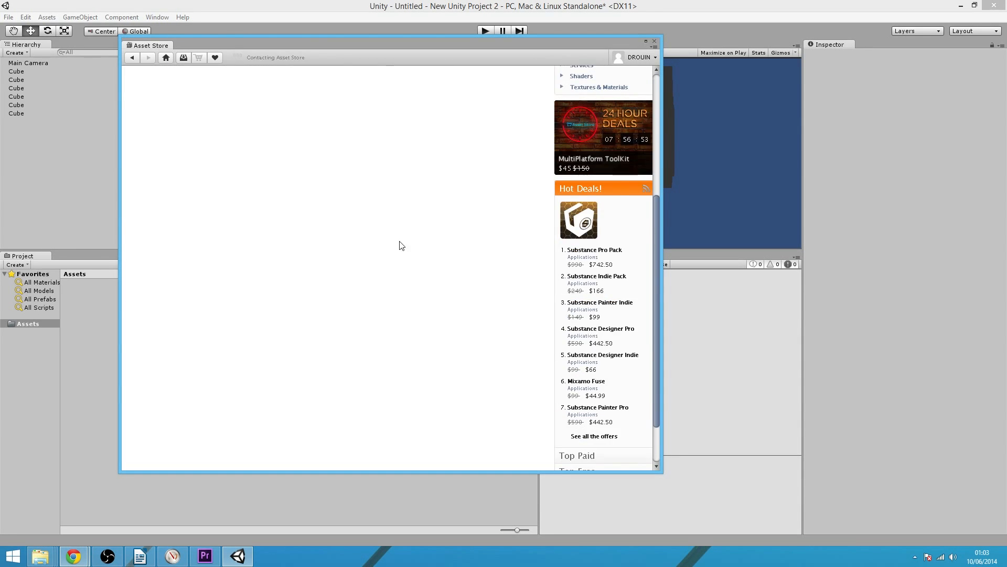
scroll(383, 250, "up", 4)
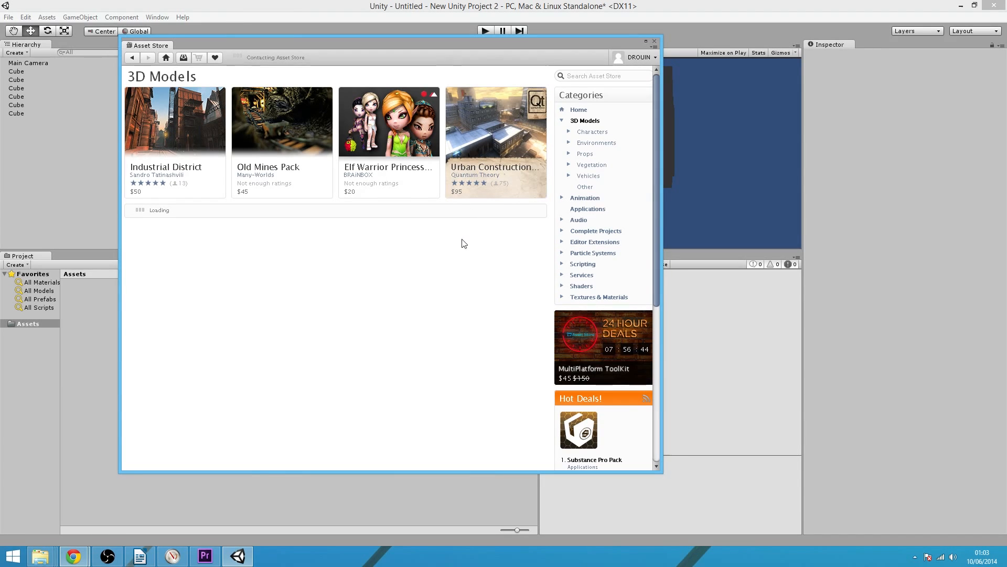
scroll(390, 261, "down", 2)
scroll(390, 260, "up", 2)
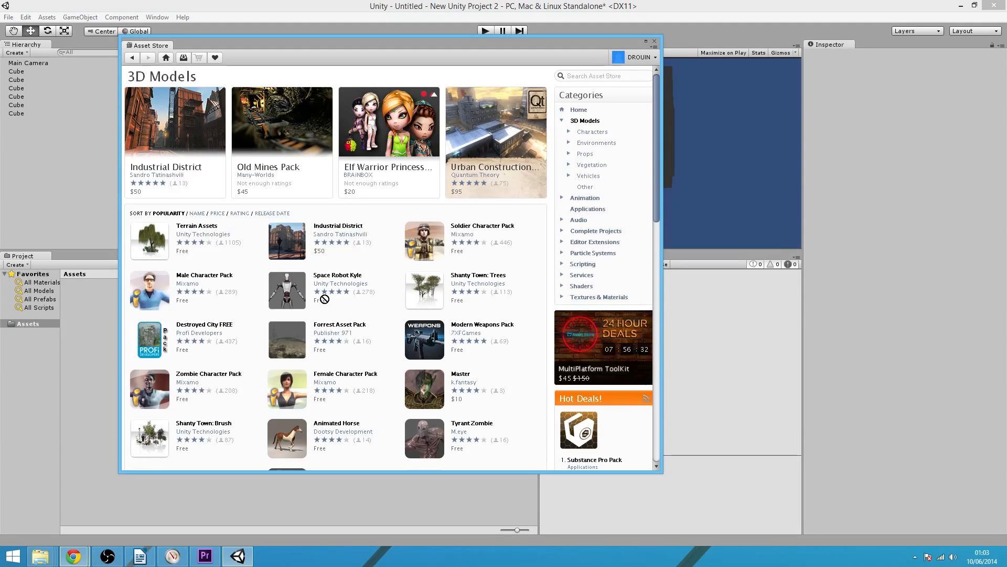
left_click(336, 275)
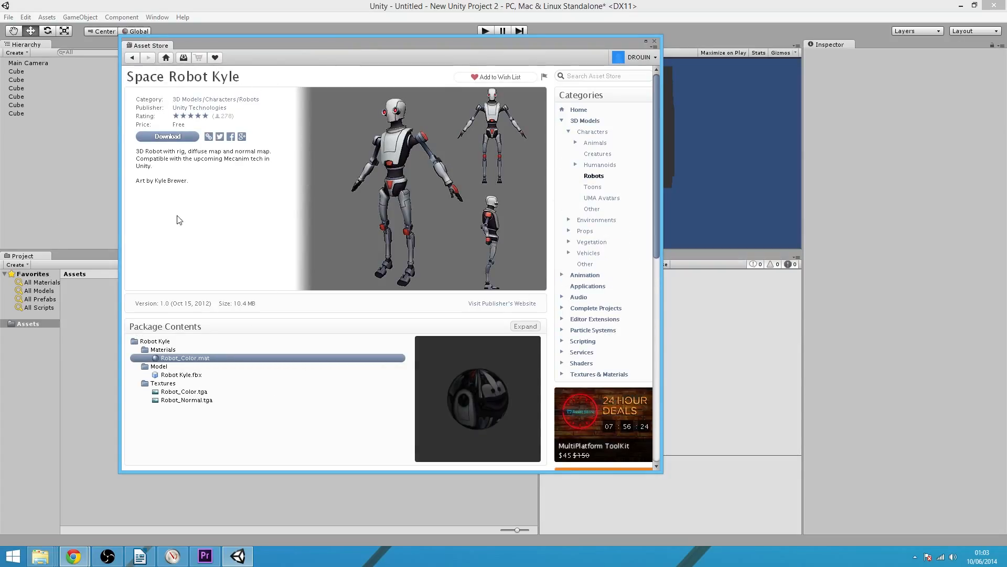
Download the Space Robot Kyle package and import all of its files into the project
left_click(156, 139)
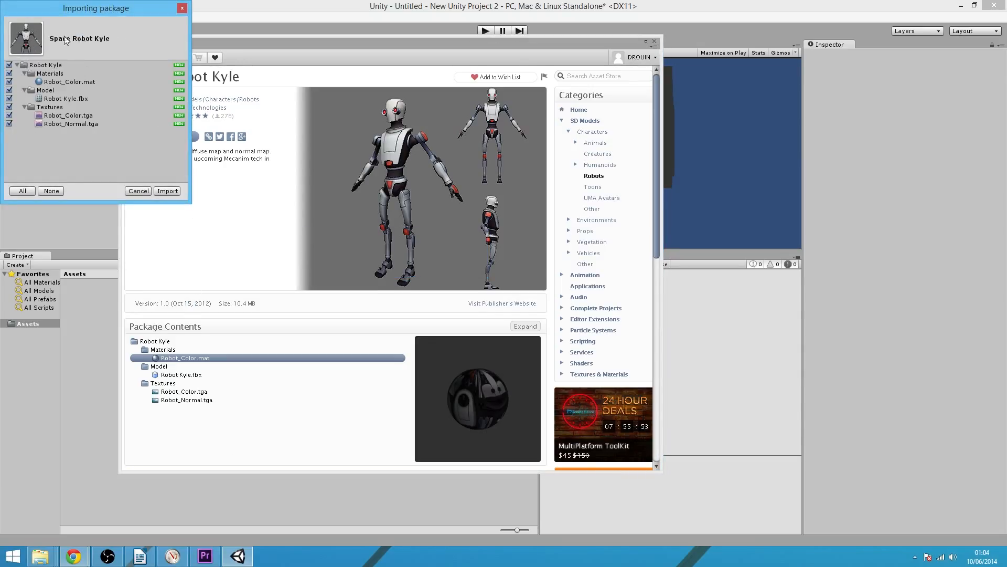
left_click(158, 191)
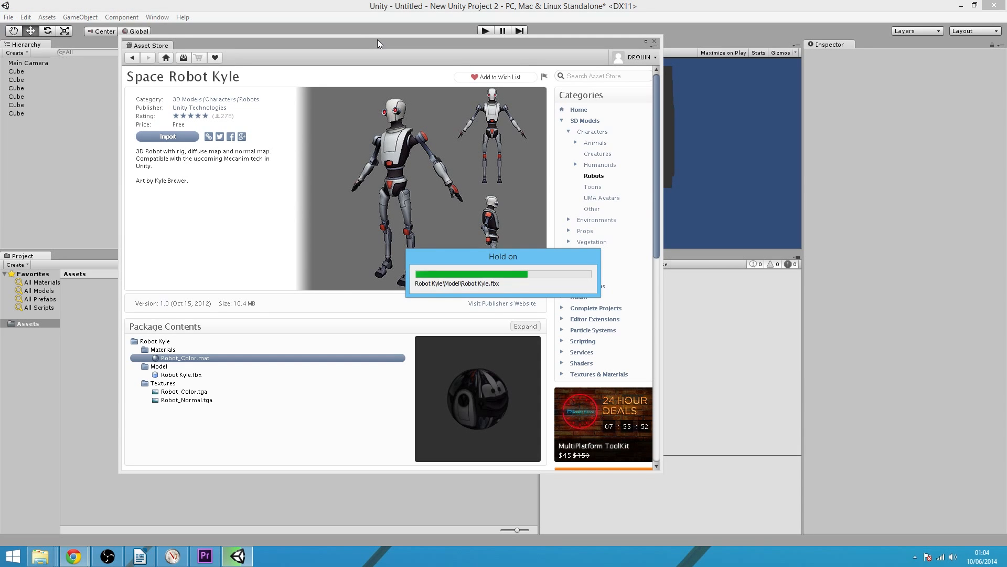
left_click_drag(376, 39, 629, 59)
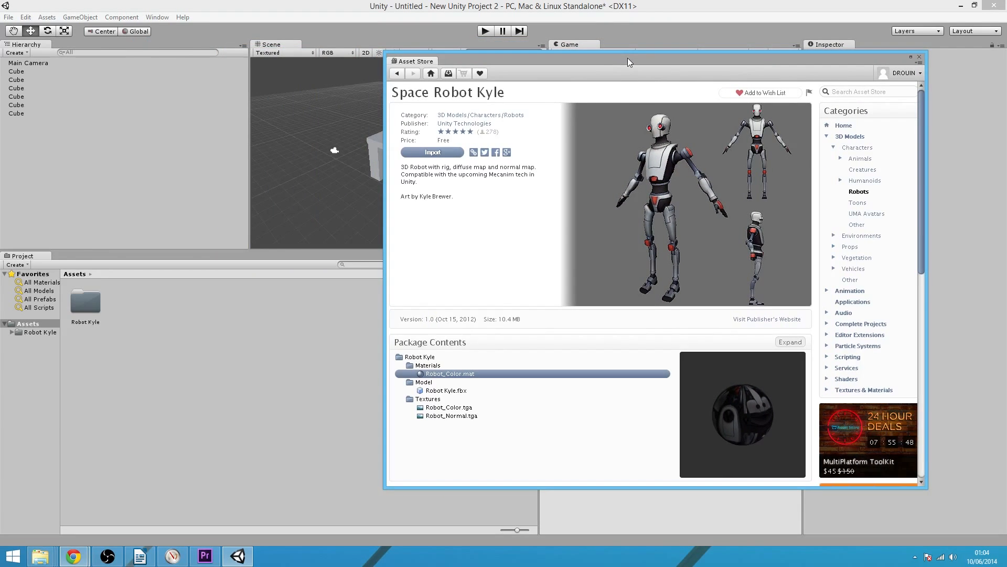
Place the Robot Kyle model from the imported package's Model folder on the chair seat in the scene
double_click(88, 300)
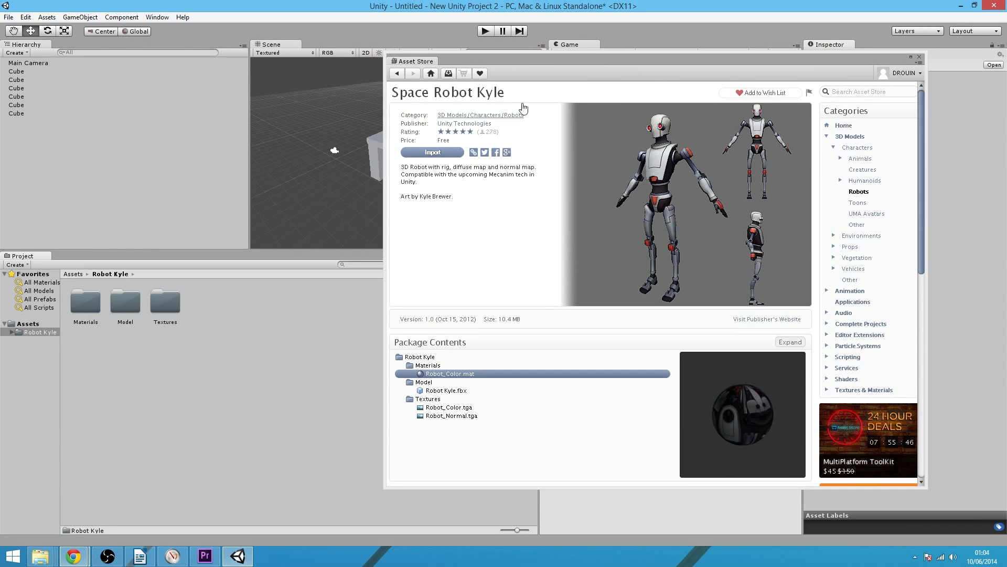
left_click_drag(532, 65, 628, 117)
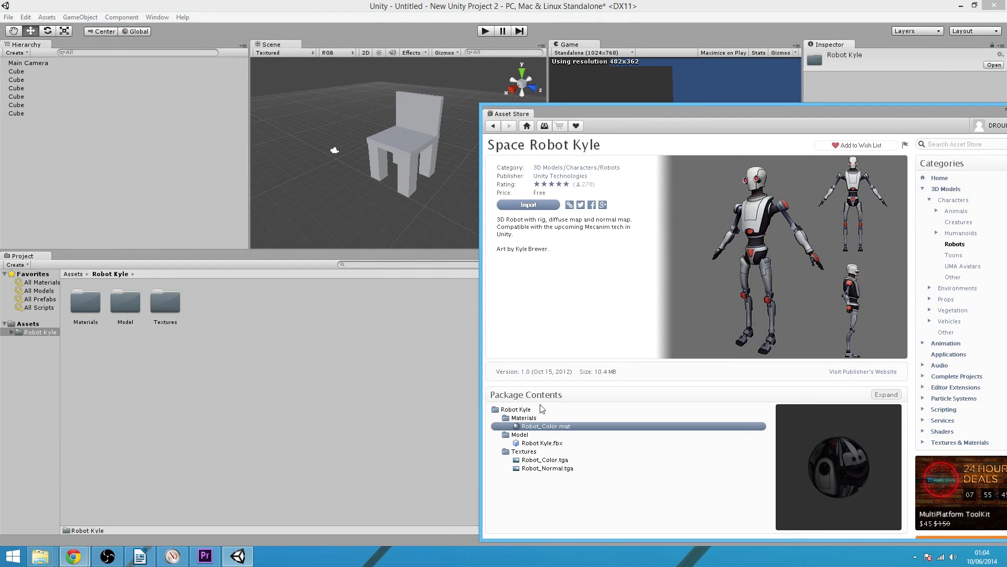
double_click(115, 304)
left_click_drag(82, 305, 393, 139)
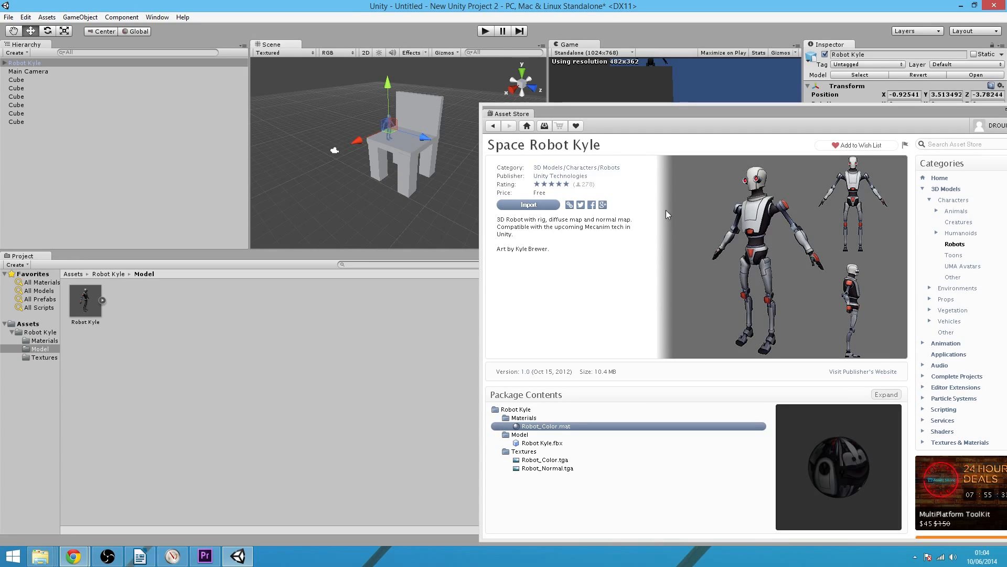
Deselect the robot and examine it on the chair in the scene, both close up and from farther away
left_click(309, 153)
middle_click_drag(373, 141, 392, 176)
scroll(332, 168, "up", 8)
scroll(392, 176, "up", 5)
middle_click_drag(404, 132, 367, 153)
scroll(366, 152, "up", 8)
scroll(373, 172, "down", 3)
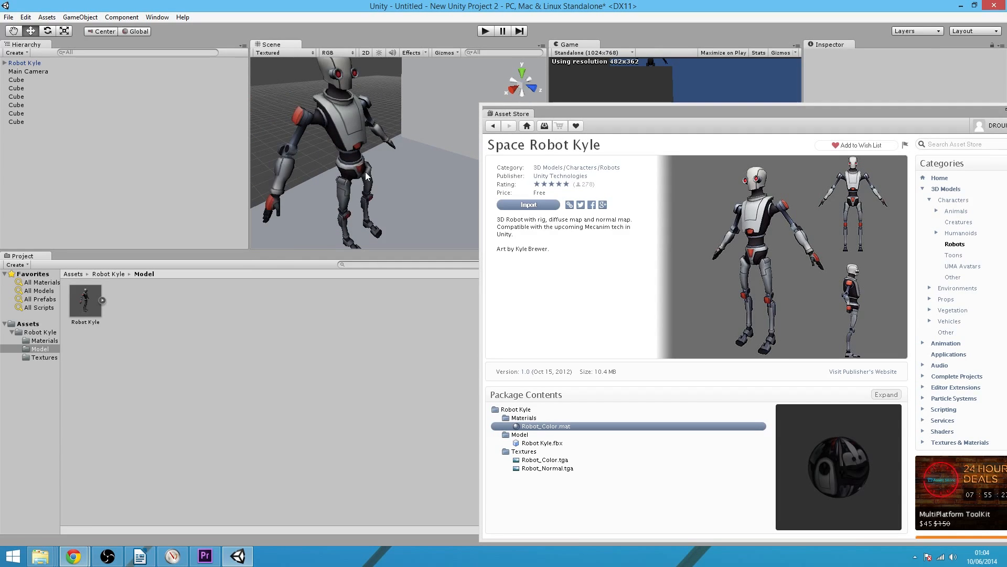
scroll(450, 141, "down", 5)
scroll(449, 140, "down", 3)
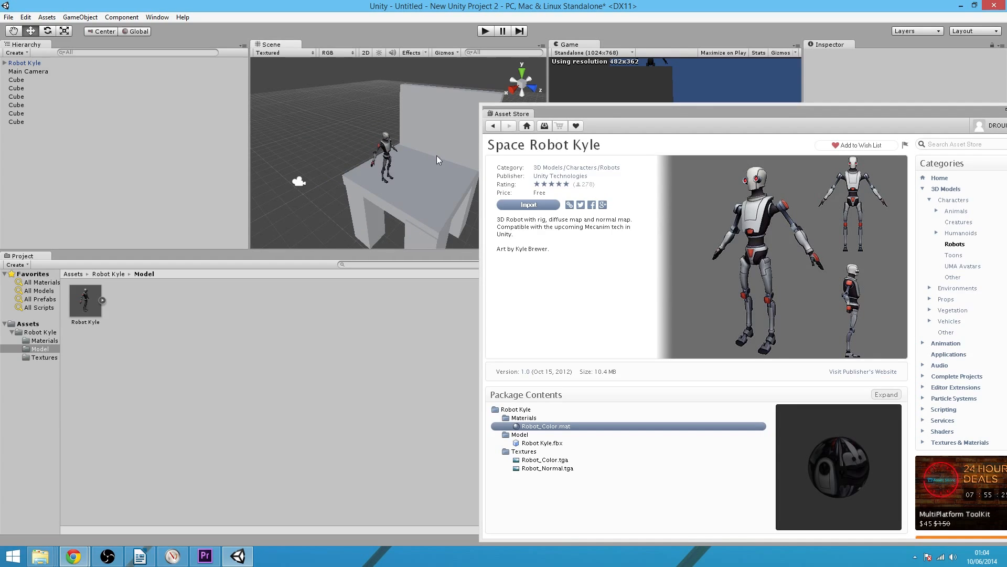
Bring the Asset Store back into full view and browse its Animation, Audio and Complete Projects categories
left_click_drag(692, 105, 400, 55)
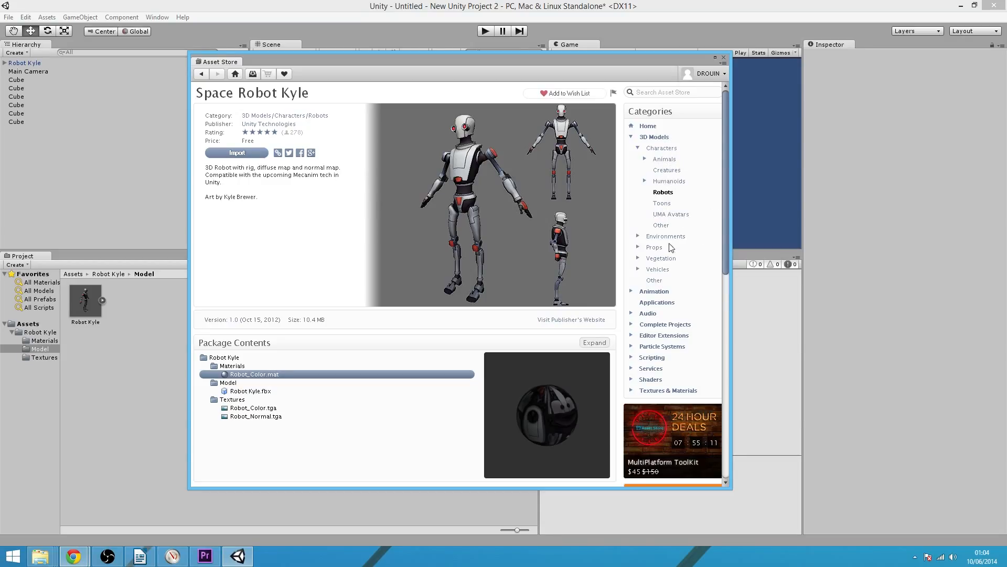
left_click(656, 291)
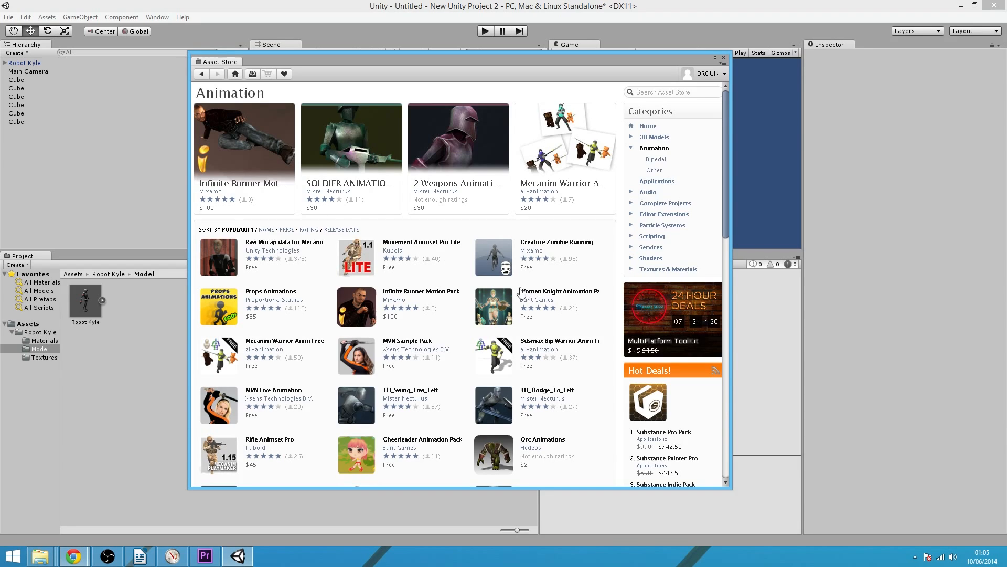
left_click(649, 192)
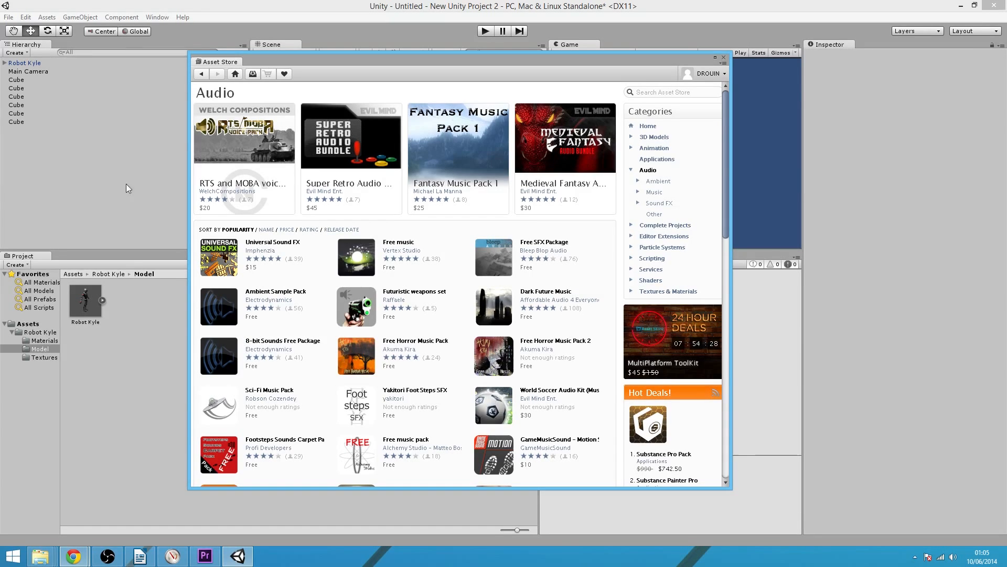
left_click(677, 226)
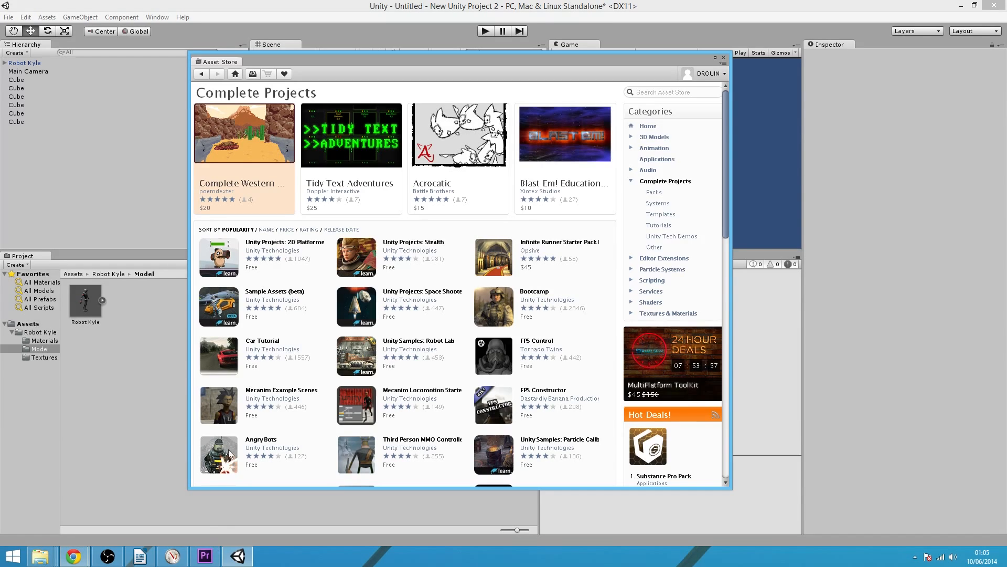
Browse the Editor Extensions category and examine the ProBuilder 2 product page
left_click(663, 258)
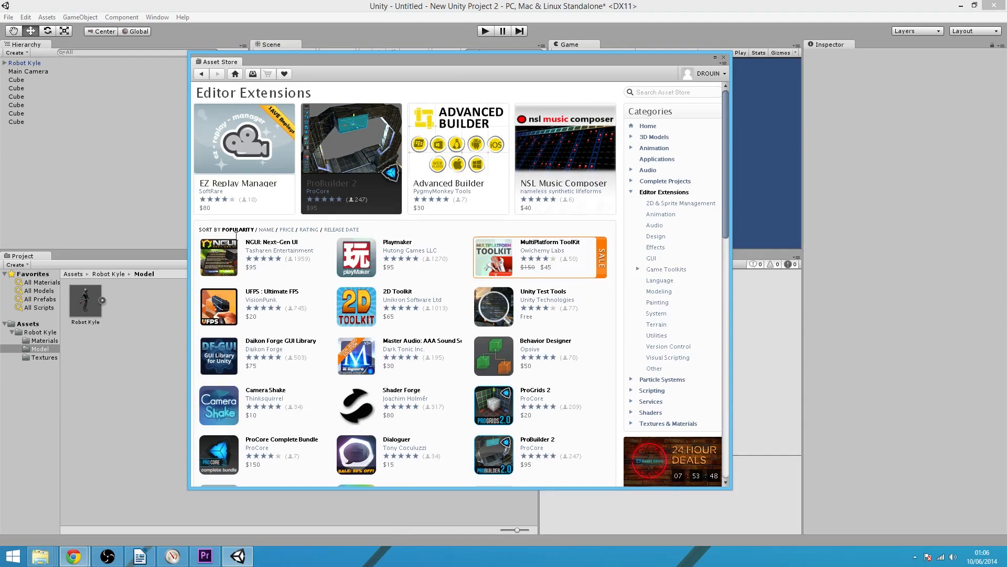
scroll(417, 303, "down", 1)
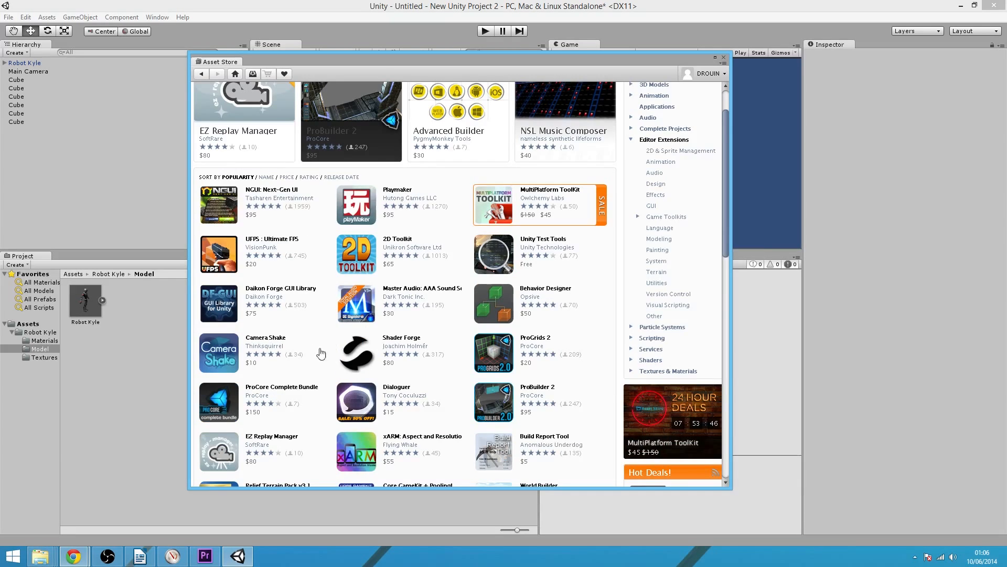
scroll(429, 345, "up", 1)
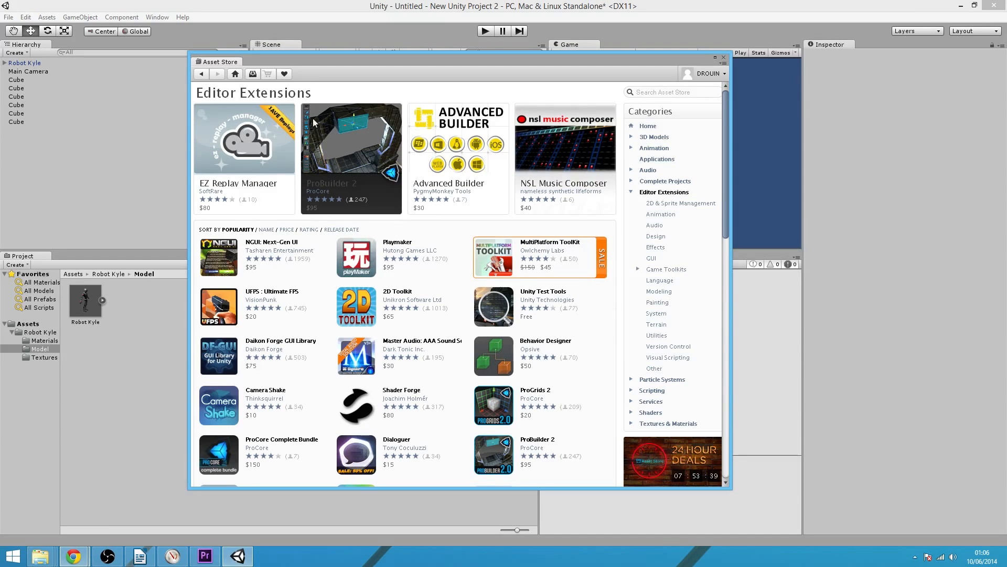
left_click(362, 154)
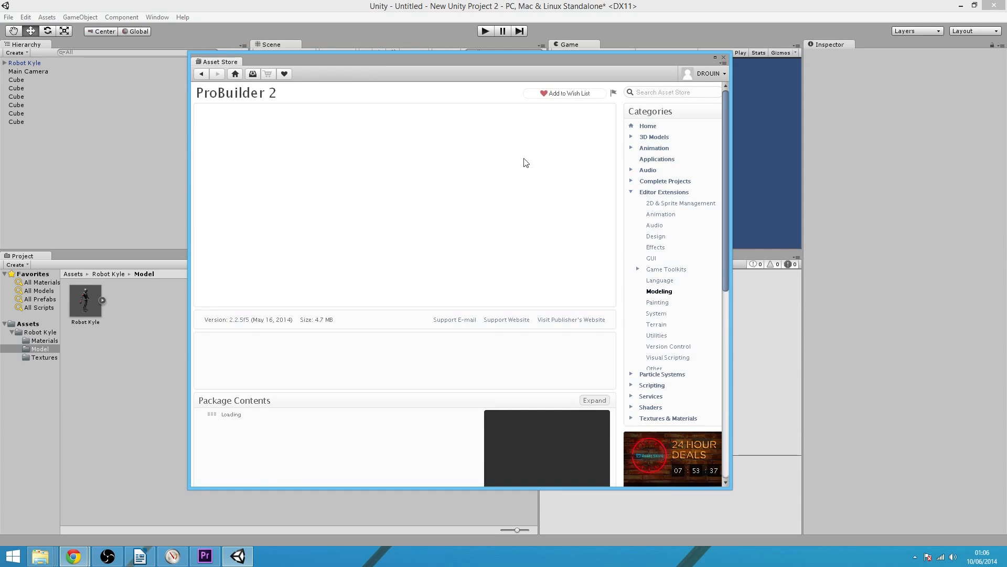
scroll(420, 295, "down", 3)
scroll(403, 292, "up", 3)
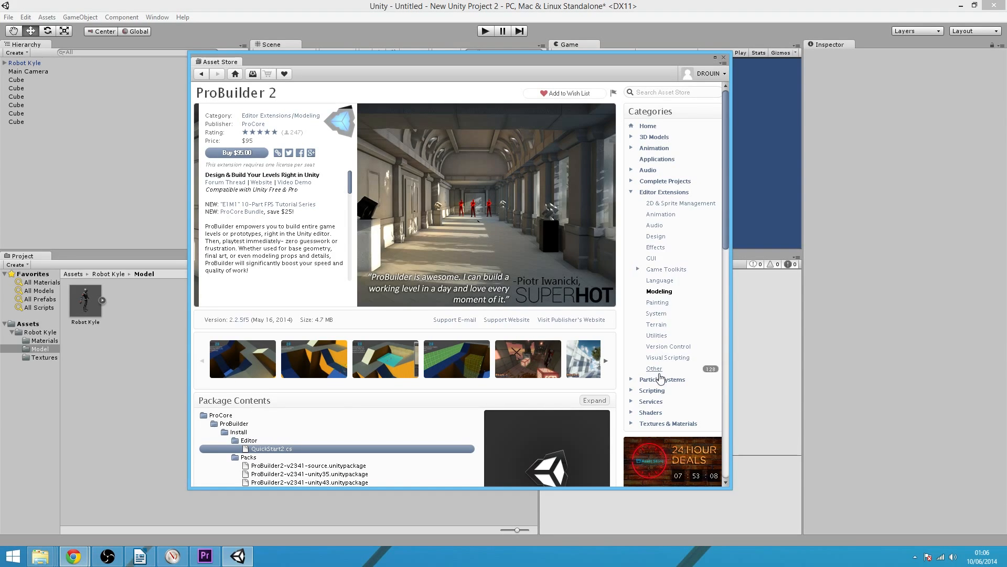
Collapse the Editor Extensions subcategories and browse the Particle Systems and Scripting categories
left_click(632, 193)
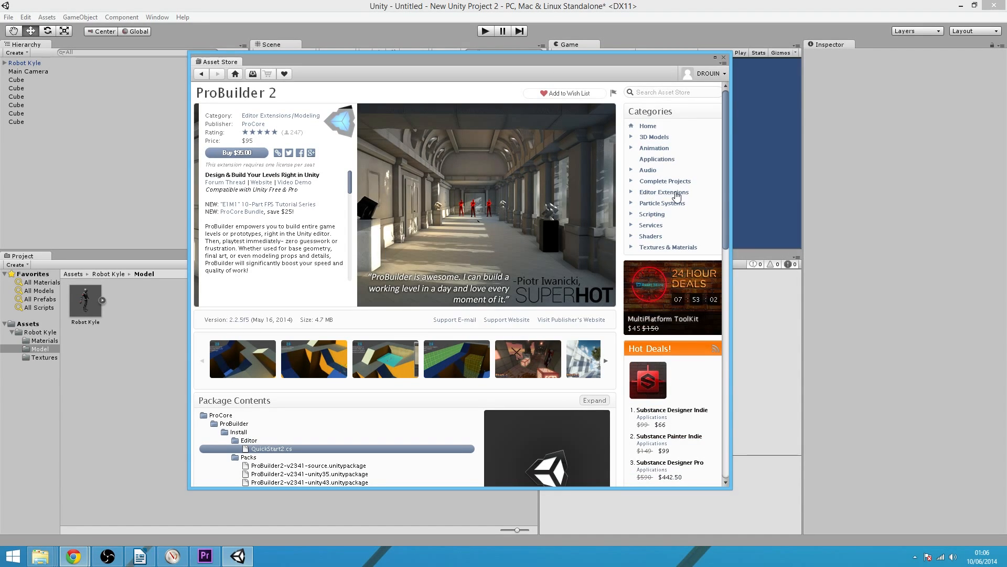
left_click(647, 204)
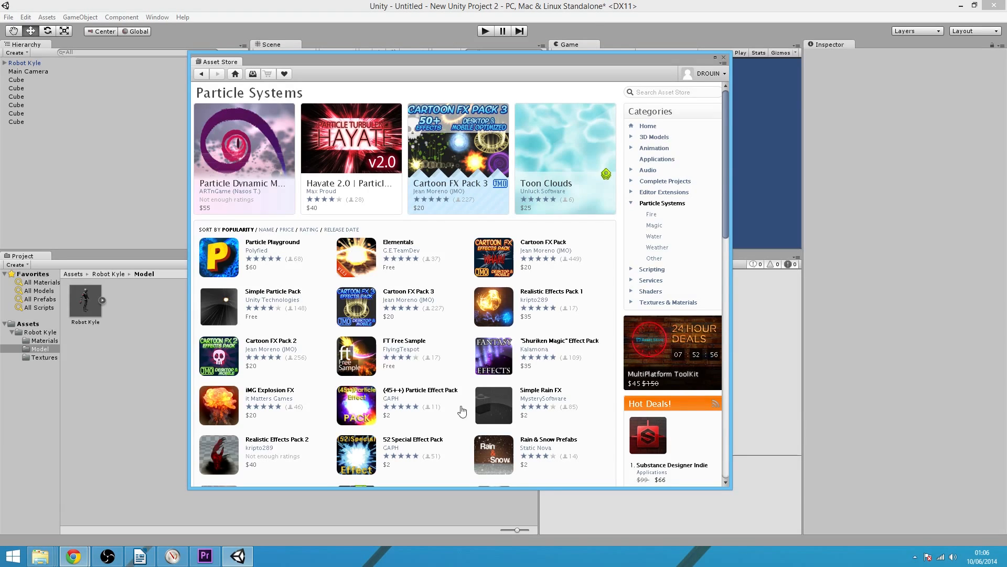
left_click(654, 270)
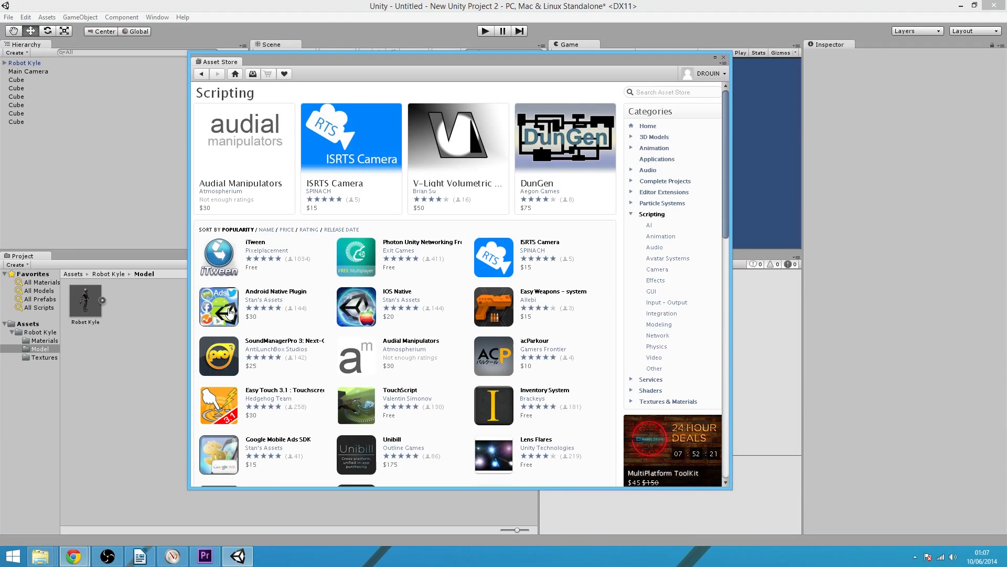
Look through the assets offered in the Services and Shaders categories
left_click(650, 380)
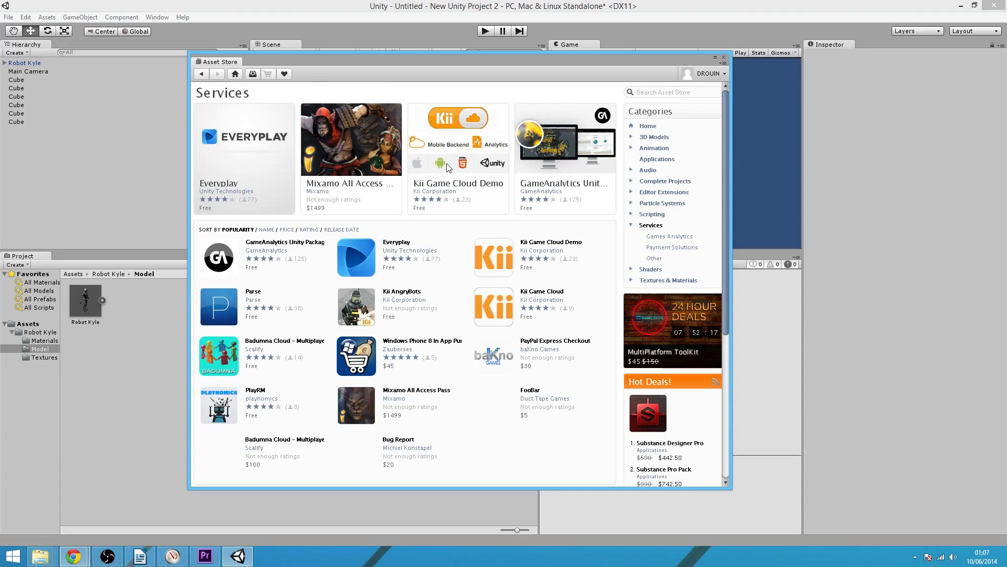
scroll(464, 265, "down", 2)
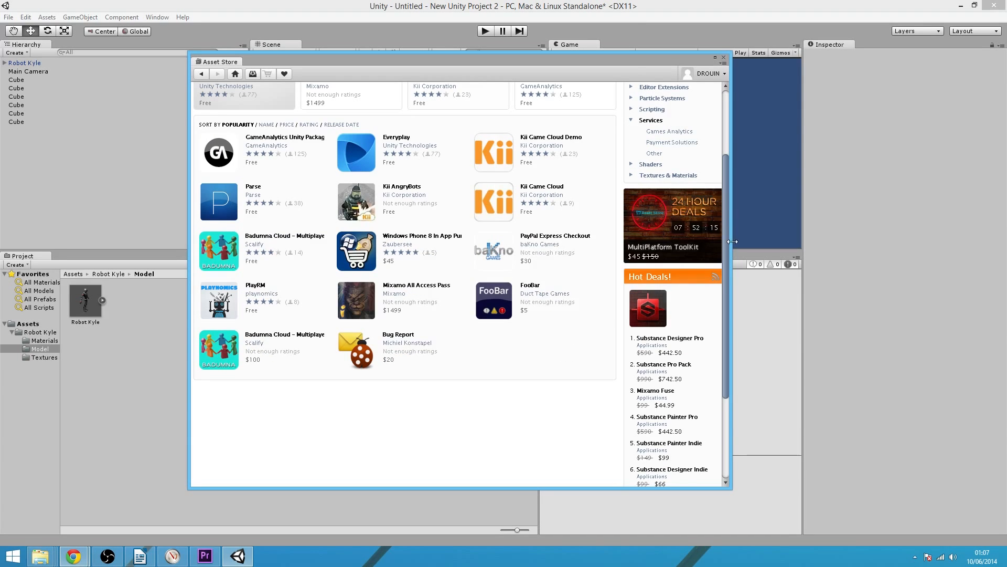
scroll(603, 380, "up", 1)
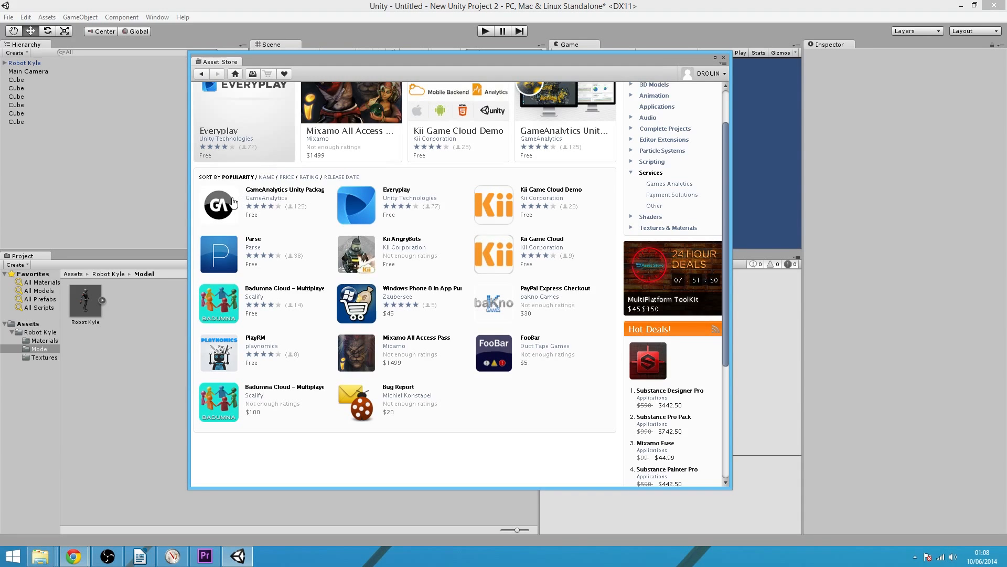
left_click(651, 216)
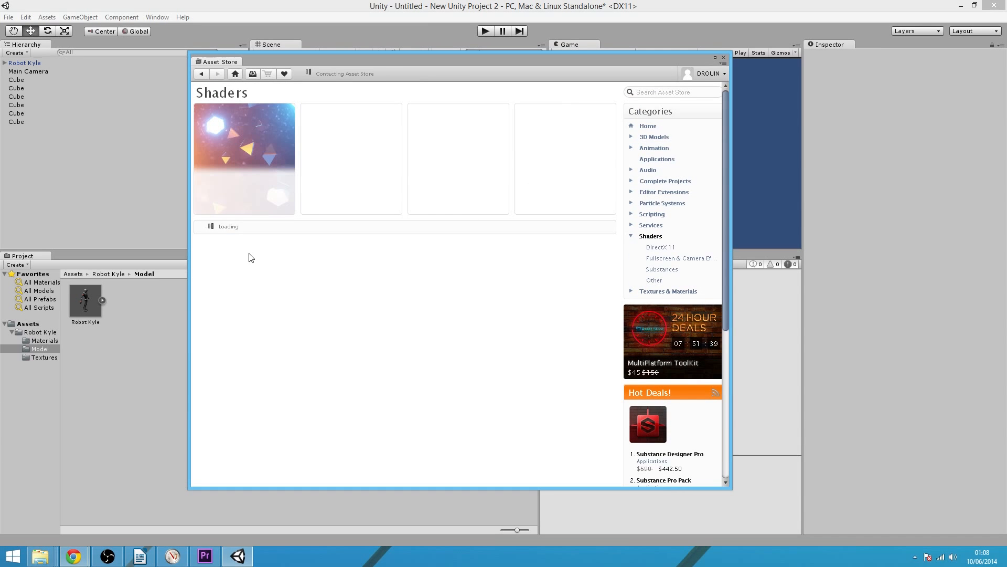
scroll(387, 243, "down", 1)
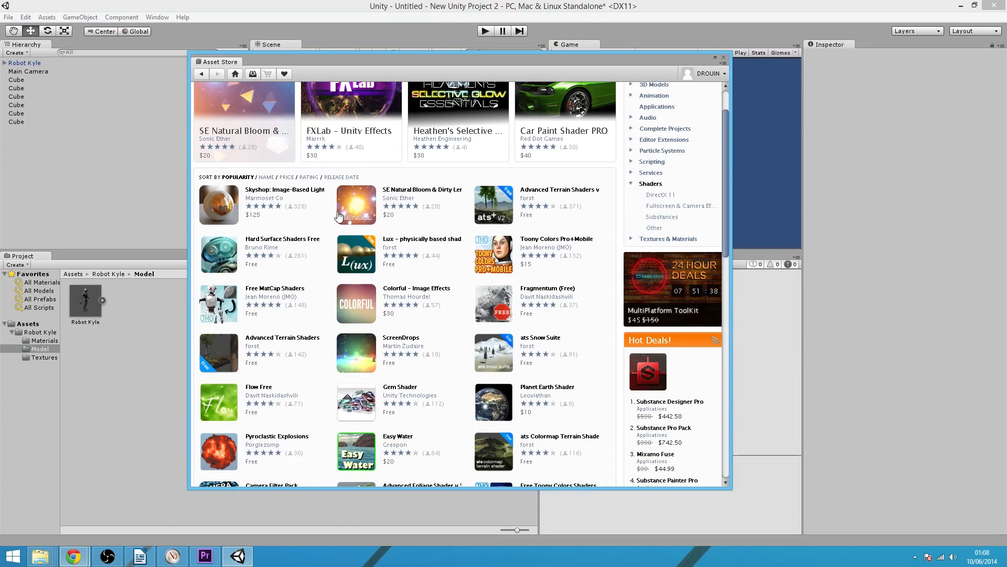
Look through the Textures & Materials category of the Asset Store and collapse its list of subcategories
left_click(649, 240)
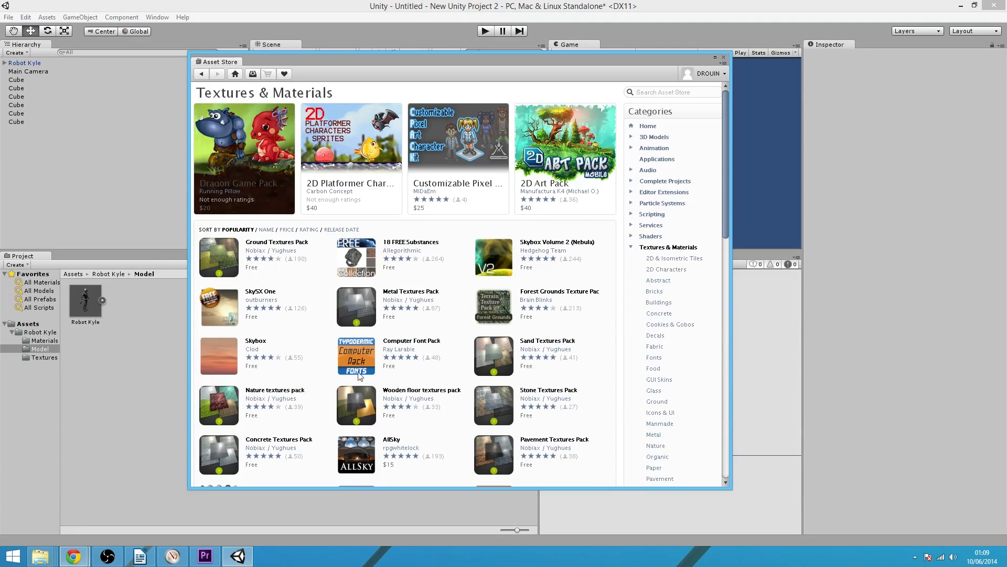
left_click(632, 247)
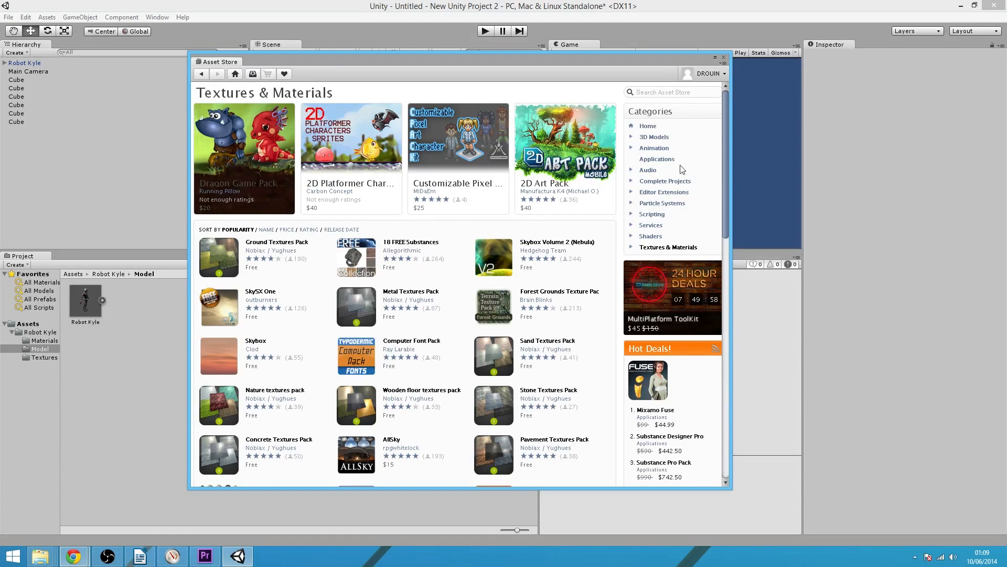
Browse the assets offered in the 3D Models category, and close the Asset Store window
left_click(655, 137)
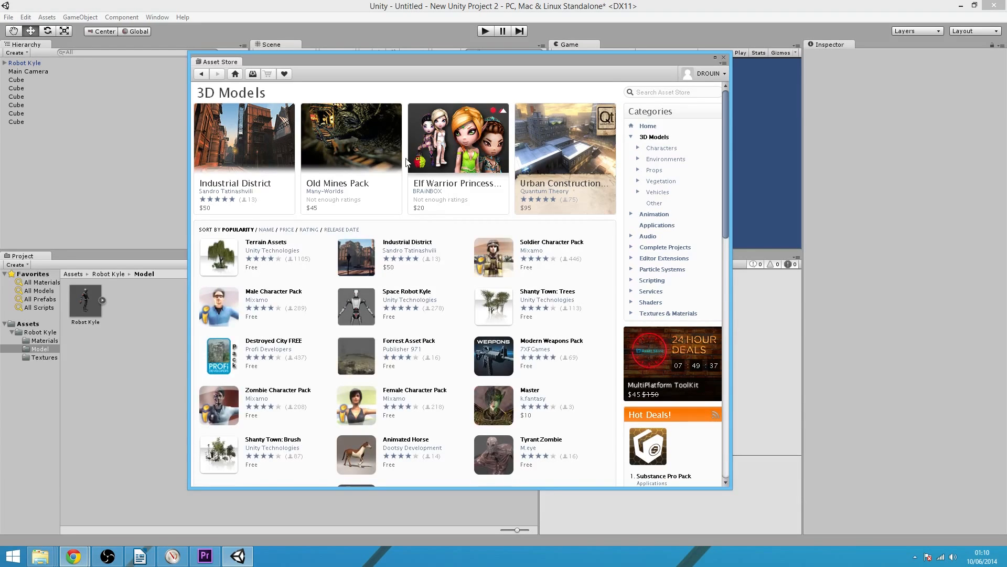
scroll(420, 299, "down", 2)
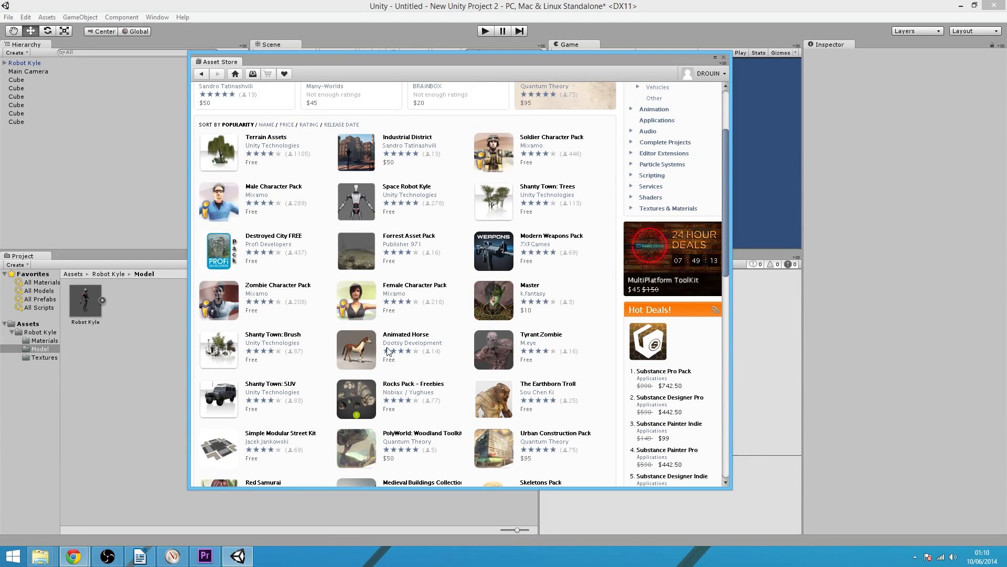
scroll(389, 352, "up", 3)
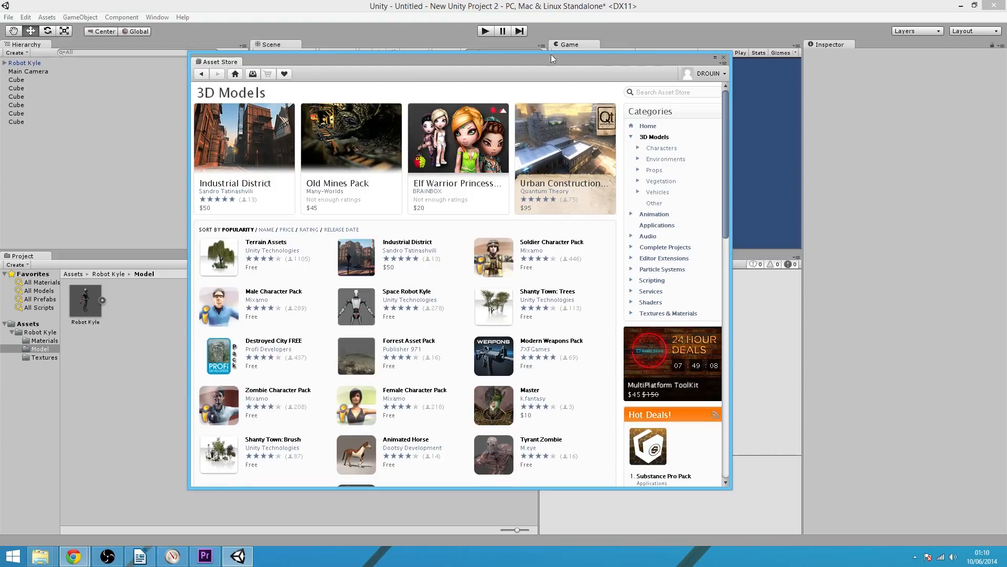
left_click(724, 57)
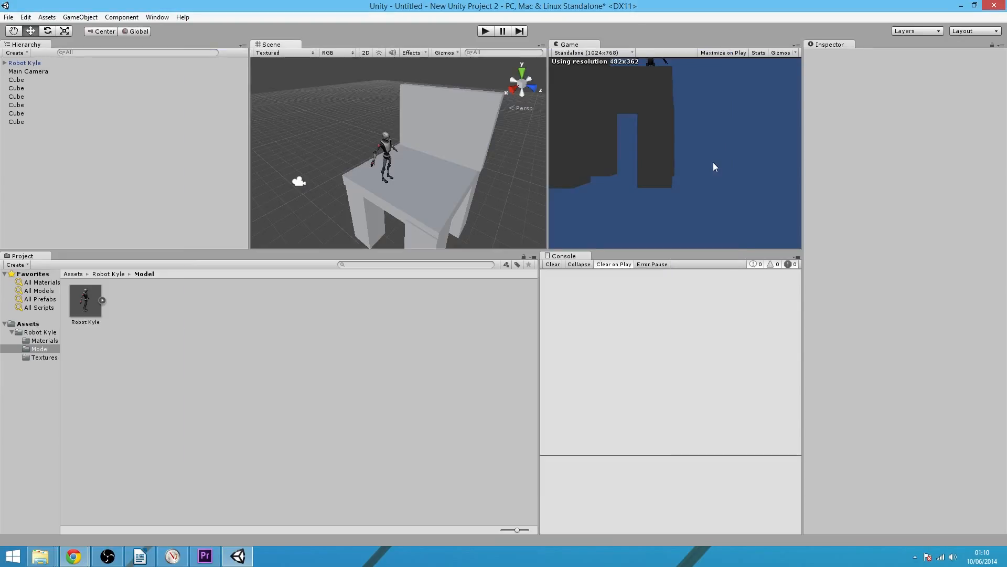